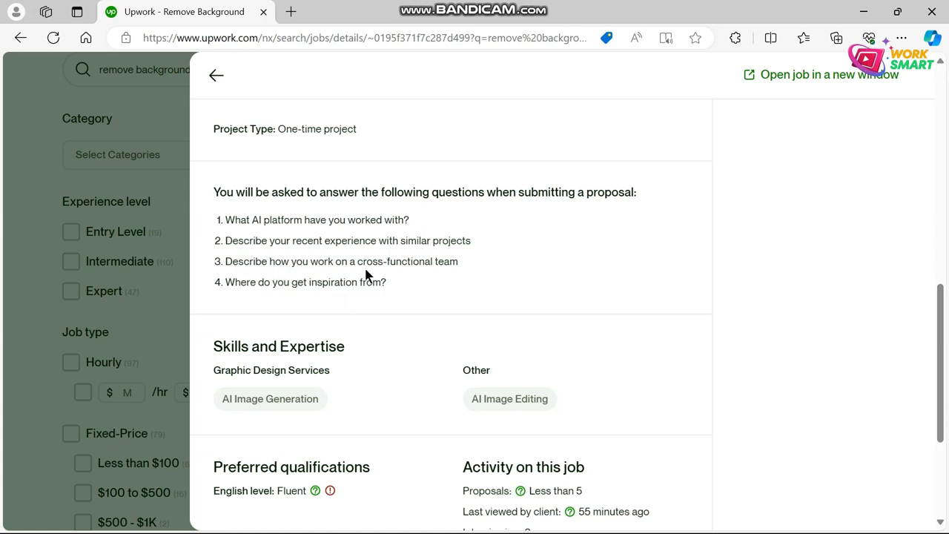
Review the Upwork job posting's proposal questions, required skills and image-editing description.
scroll(403, 257, "down", 3)
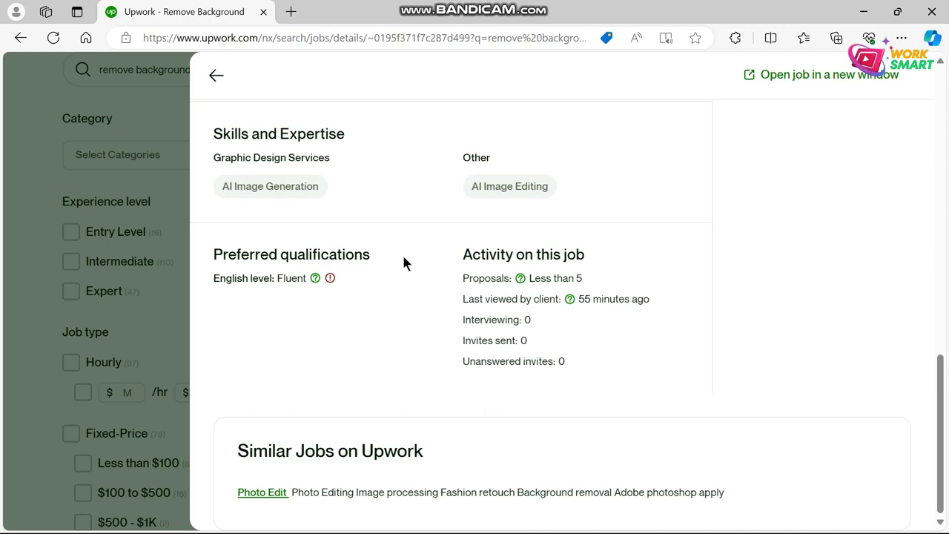
scroll(404, 258, "up", 9)
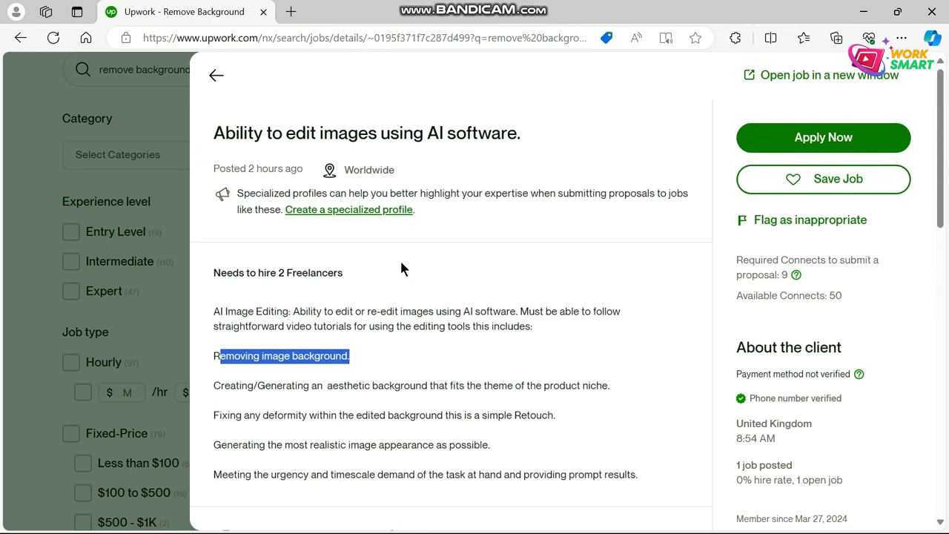
left_click(413, 367)
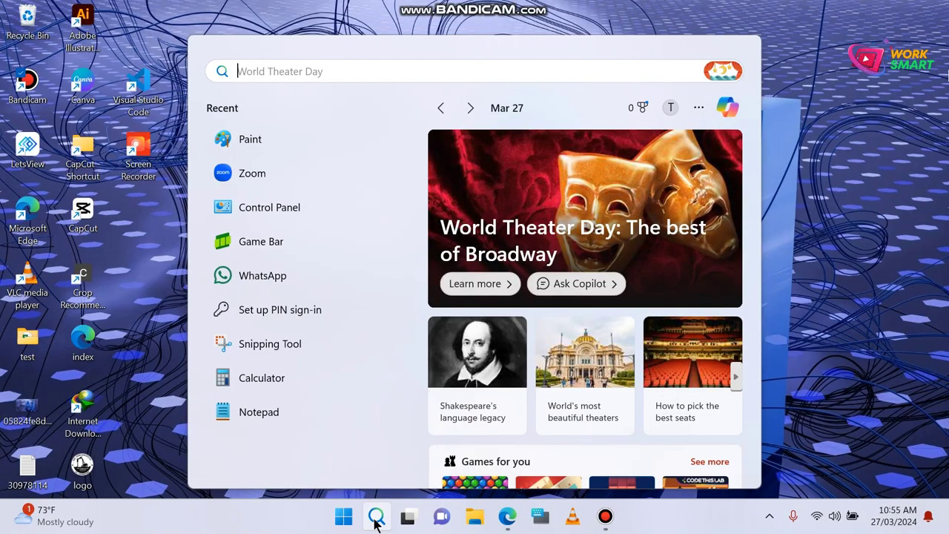
Search Windows for "paint", launch Paint 3D and start a new project.
left_click(376, 517)
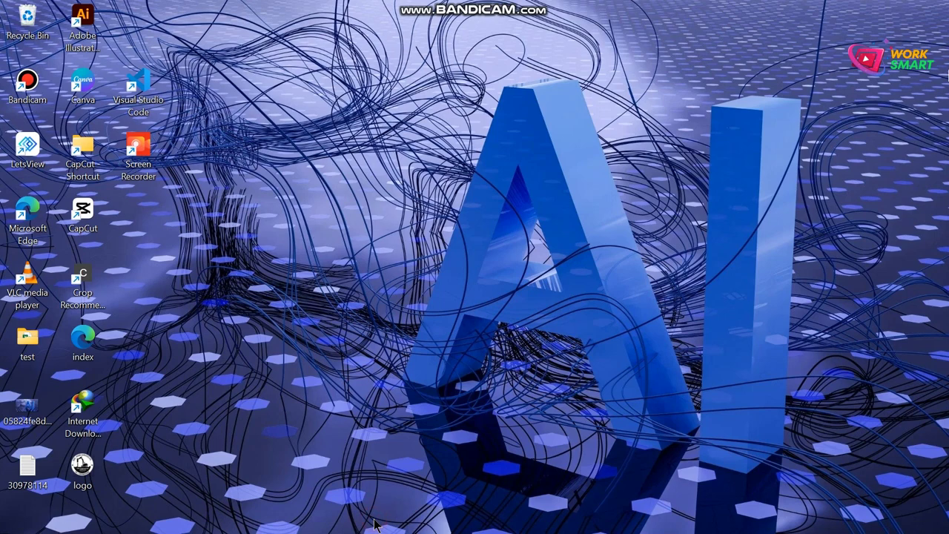
left_click(376, 517)
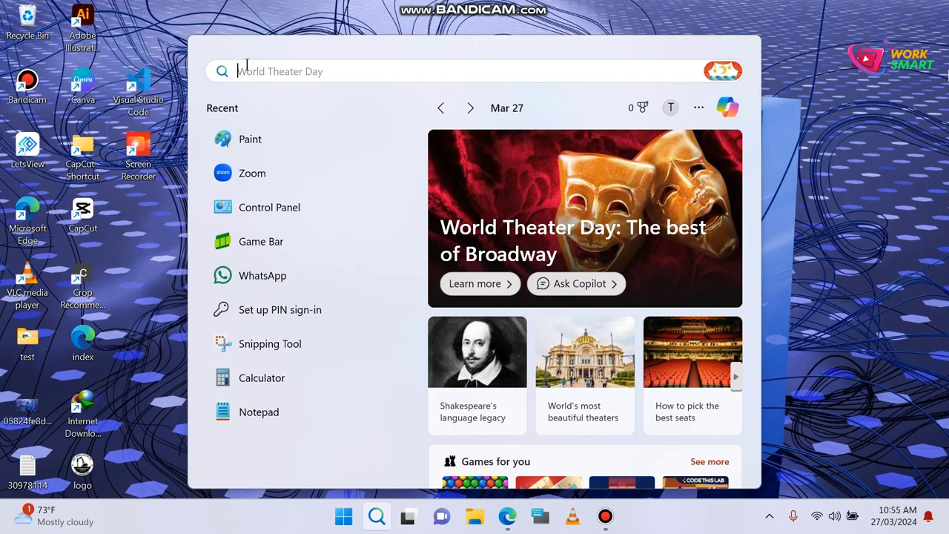
type("paint")
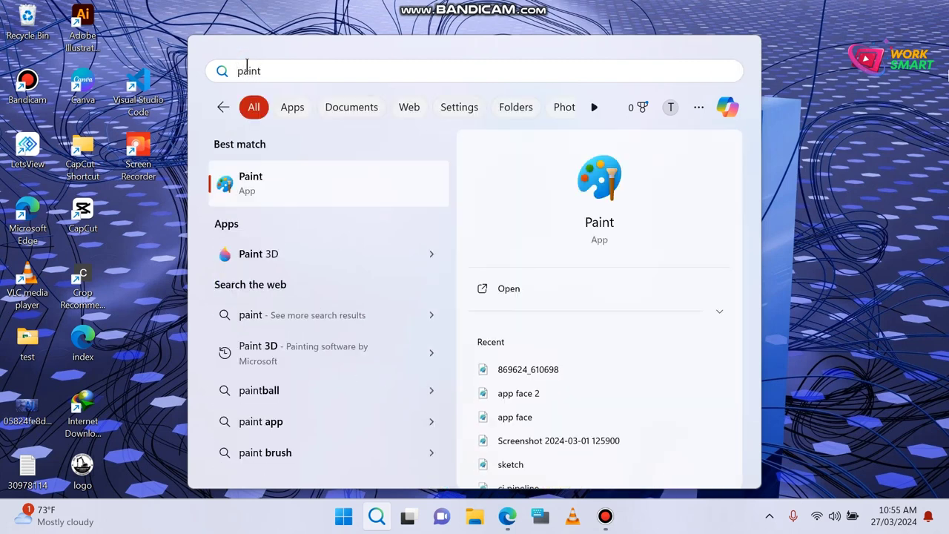
left_click(280, 252)
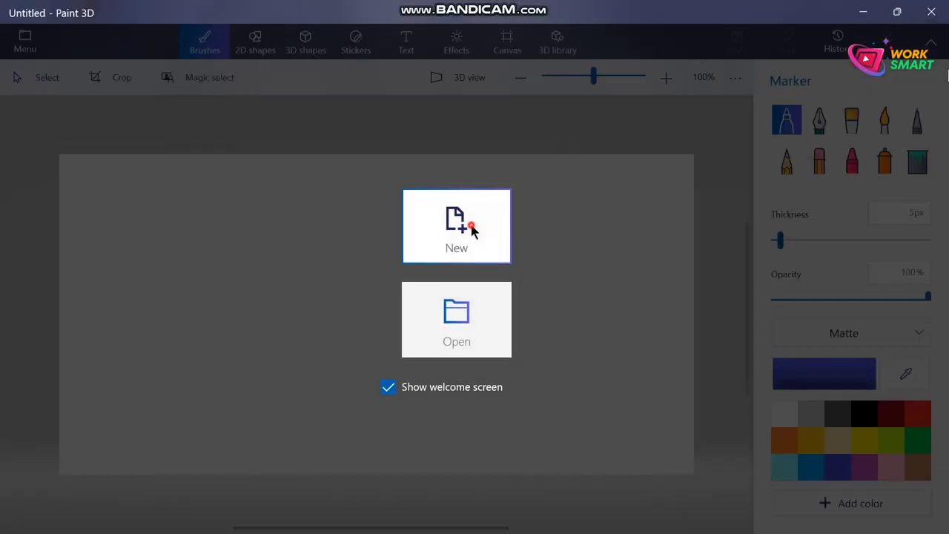
left_click(472, 231)
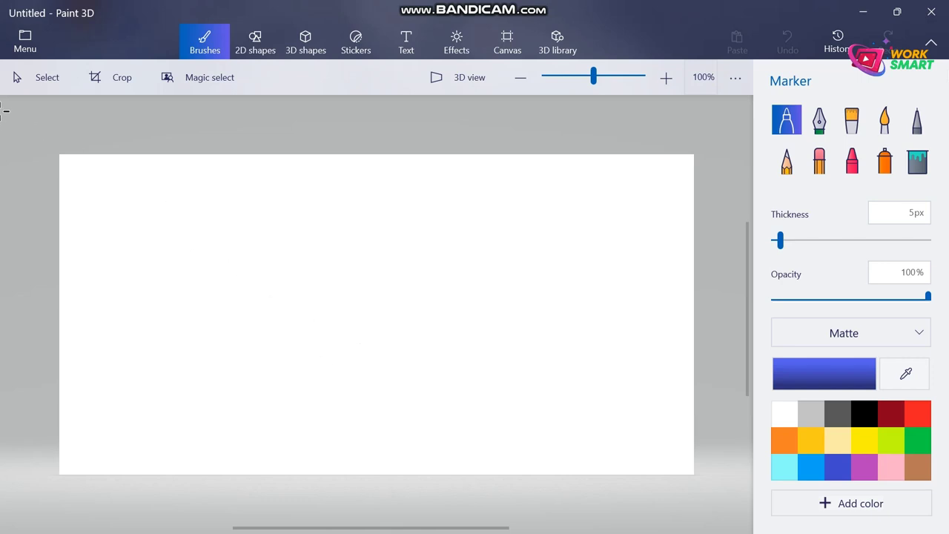
Open the image named photo from the My docs folder on the D: drive.
left_click(24, 43)
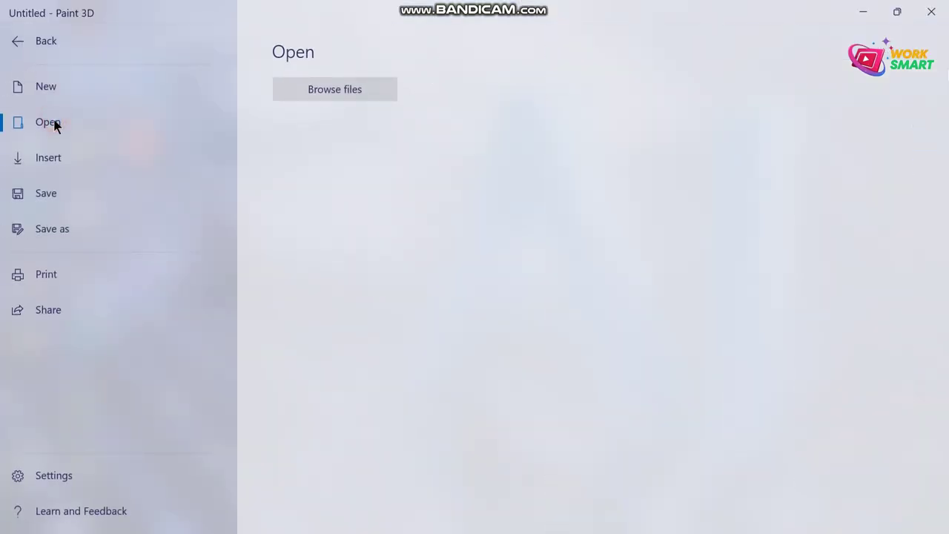
left_click(358, 92)
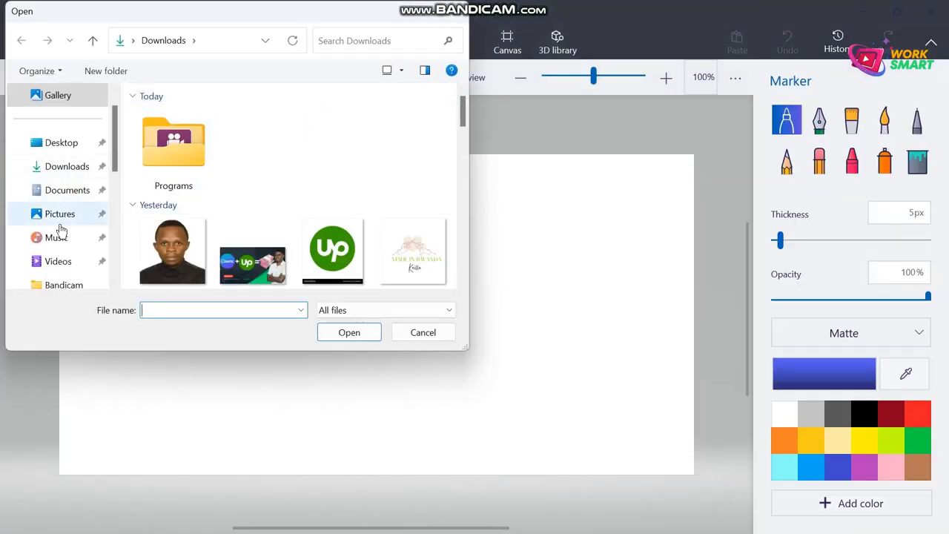
scroll(57, 218, "down", 3)
left_click(72, 192)
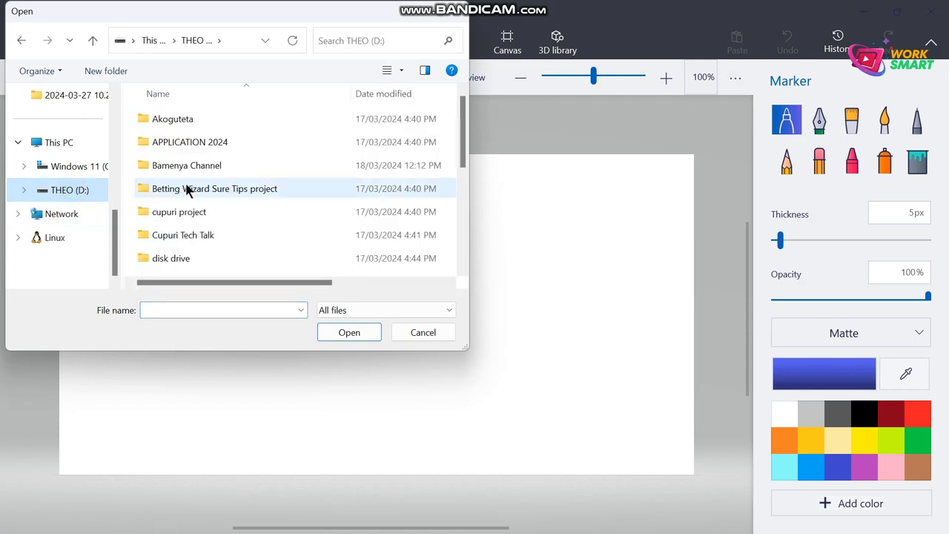
scroll(209, 181, "down", 4)
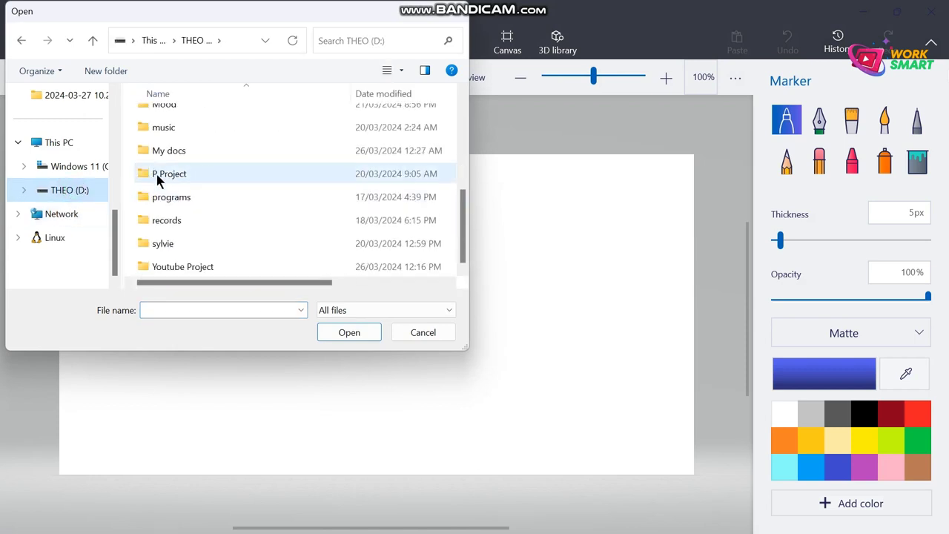
double_click(199, 152)
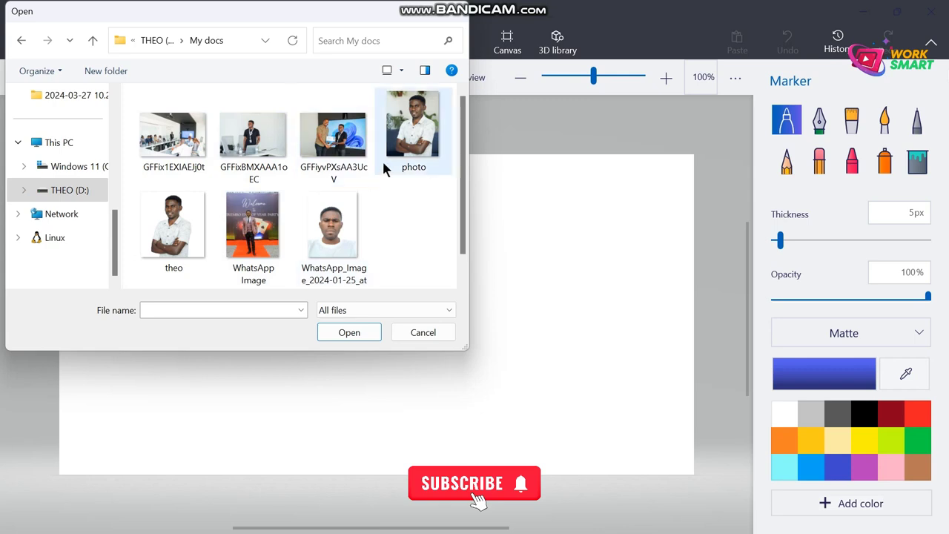
double_click(429, 130)
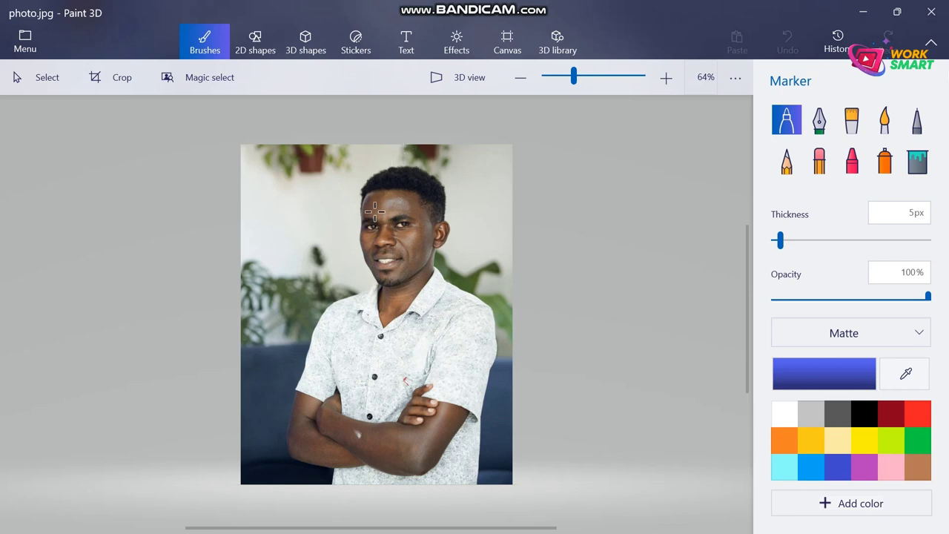
Cut the man out with Magic select, tightening the focus area around his left, top and right edges and keeping background autofill on.
left_click(206, 83)
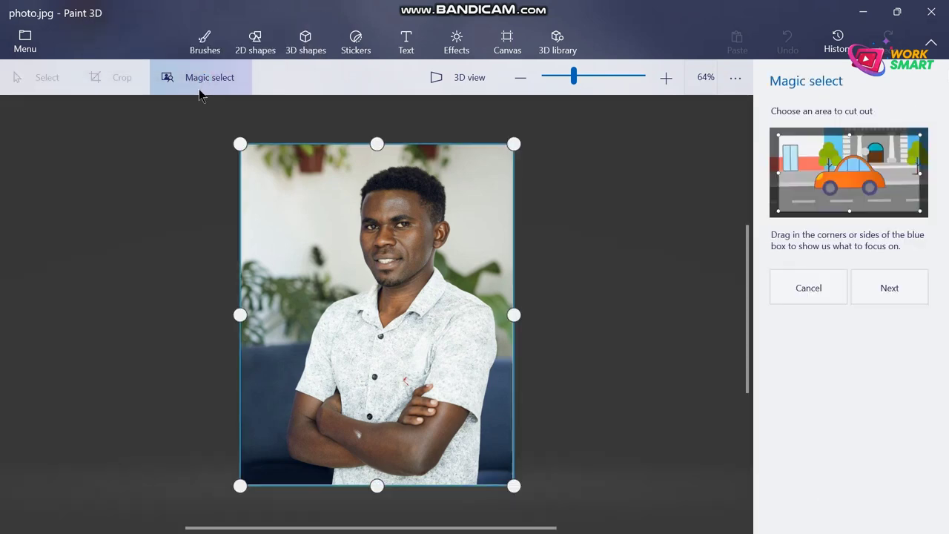
left_click_drag(239, 315, 278, 311)
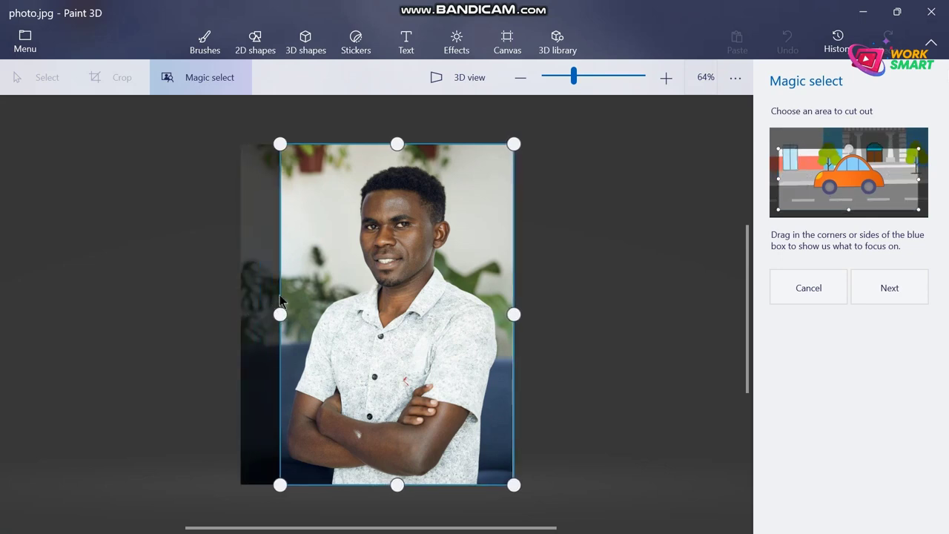
left_click_drag(393, 149, 396, 158)
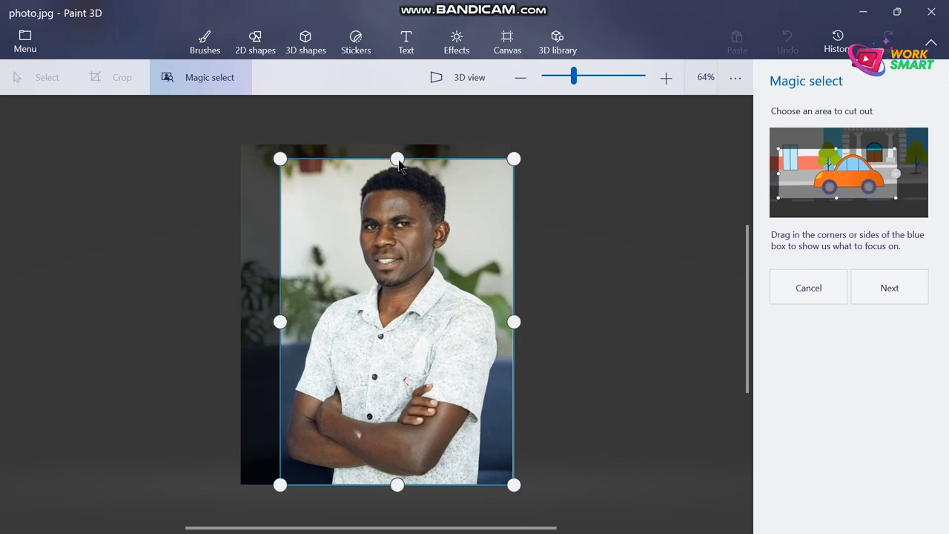
left_click_drag(513, 321, 498, 324)
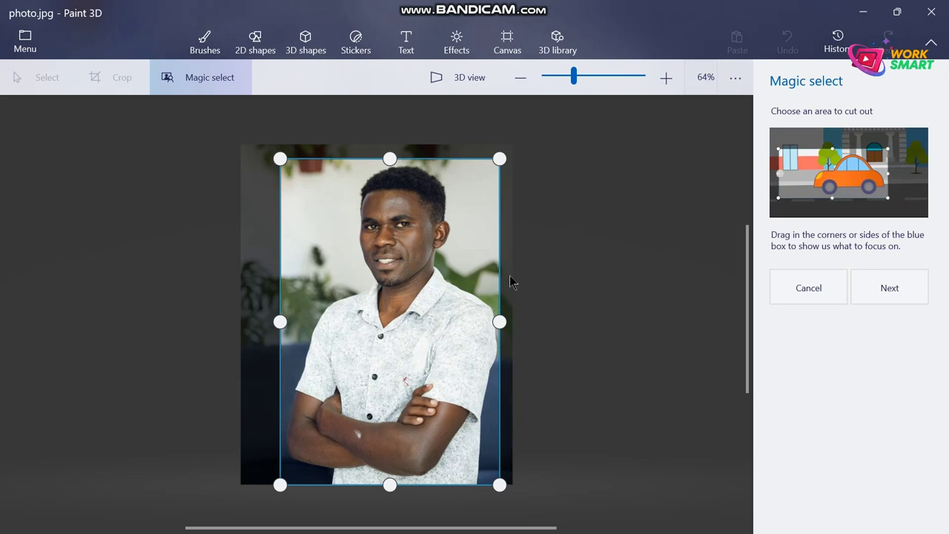
left_click(888, 291)
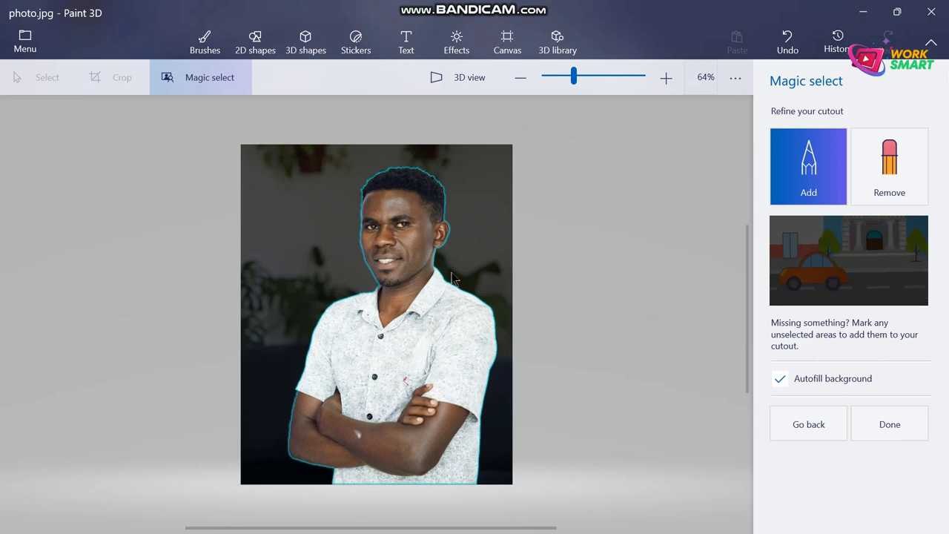
left_click(894, 428)
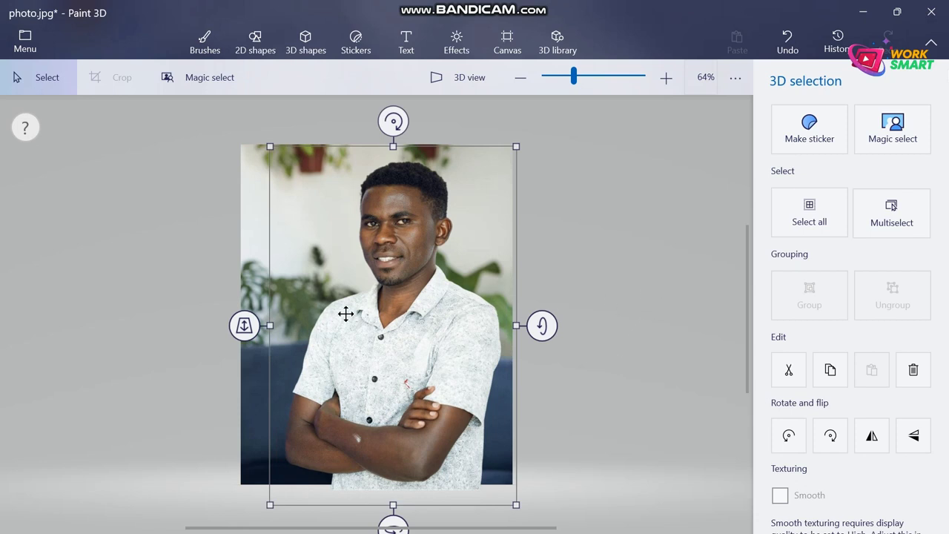
Move the cutout off the photo and copy it into a new blank project, discarding the changes to photo.jpg.
left_click_drag(339, 299, 585, 270)
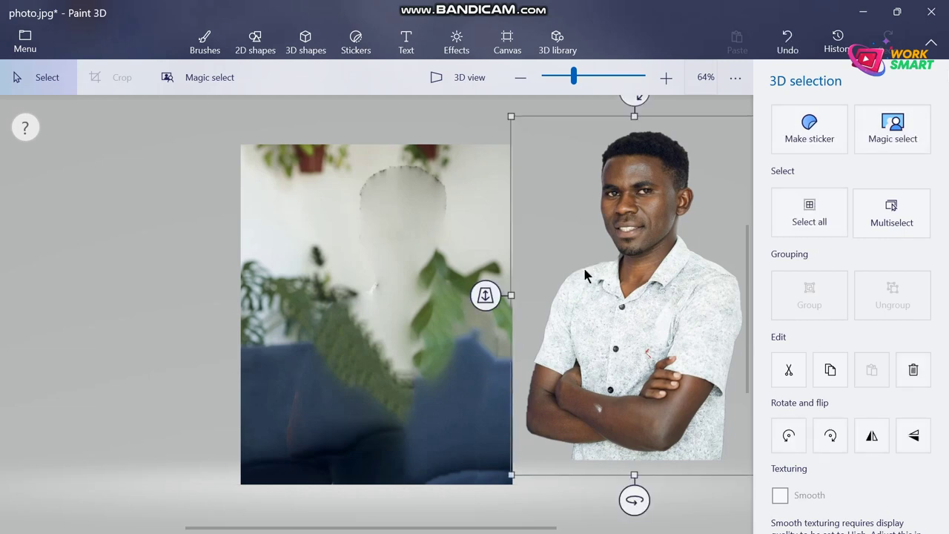
right_click(583, 269)
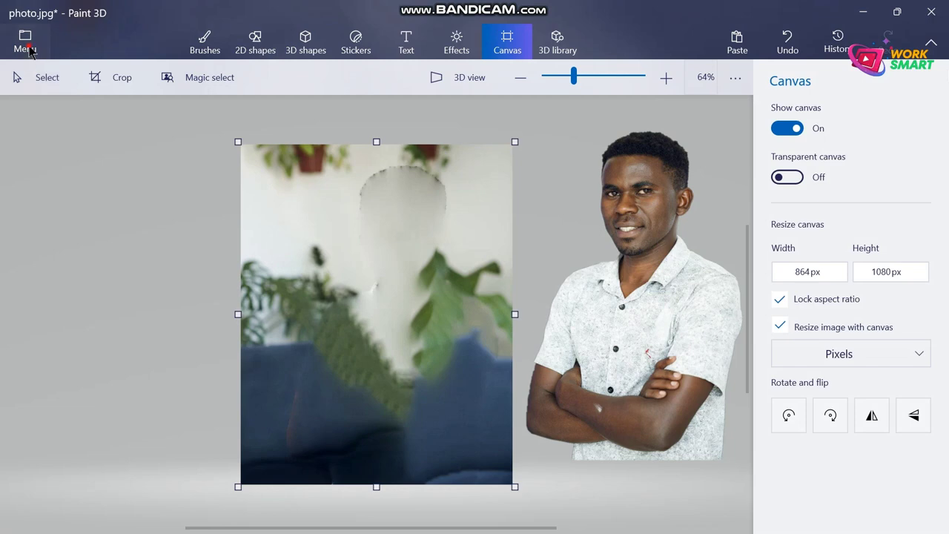
left_click(25, 42)
left_click(38, 86)
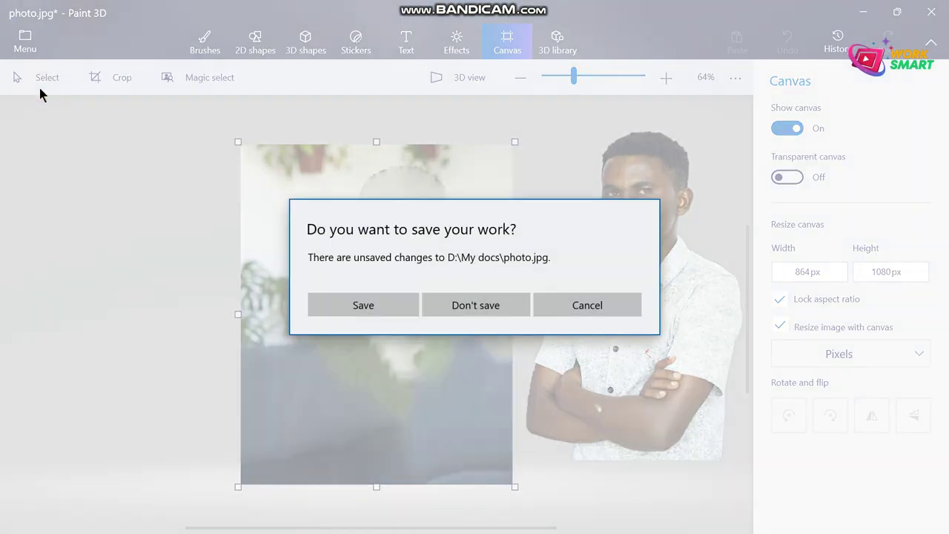
left_click(493, 319)
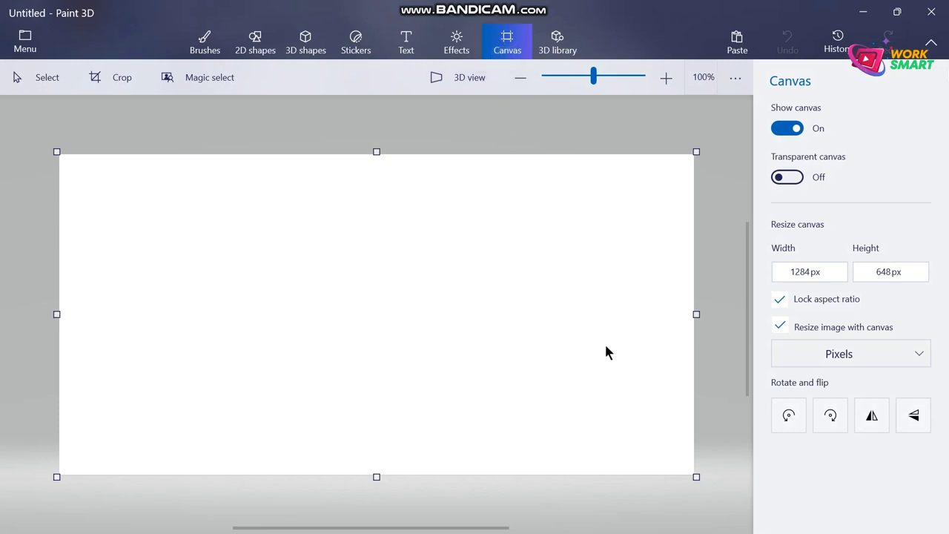
right_click(402, 311)
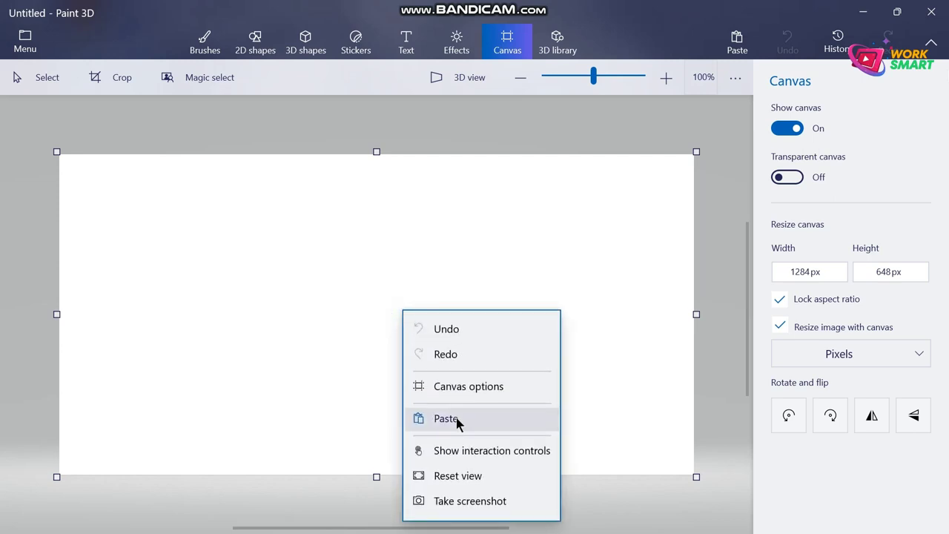
left_click(455, 414)
Scale the pasted cutout down and position it so the man fits within the white canvas height.
left_click_drag(686, 334, 307, 445)
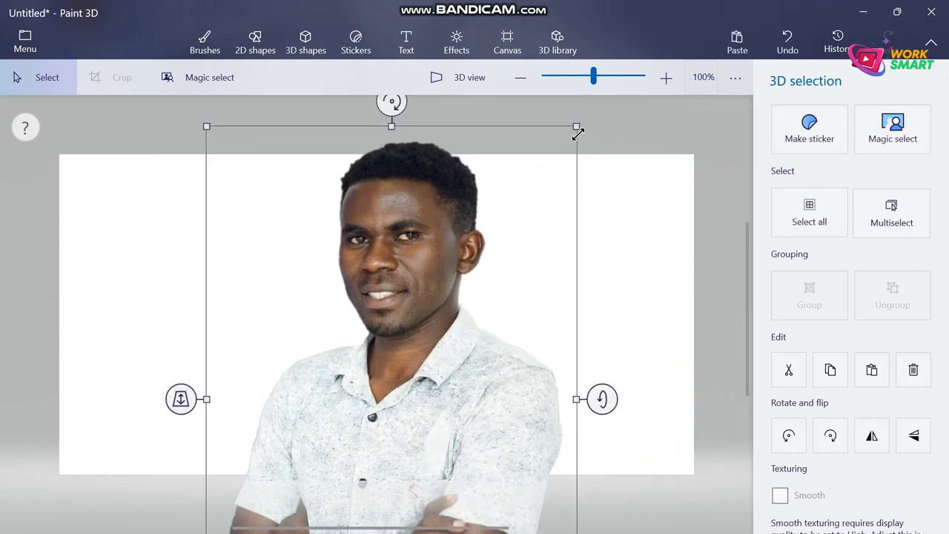
left_click_drag(579, 127, 438, 336)
left_click_drag(321, 402, 371, 214)
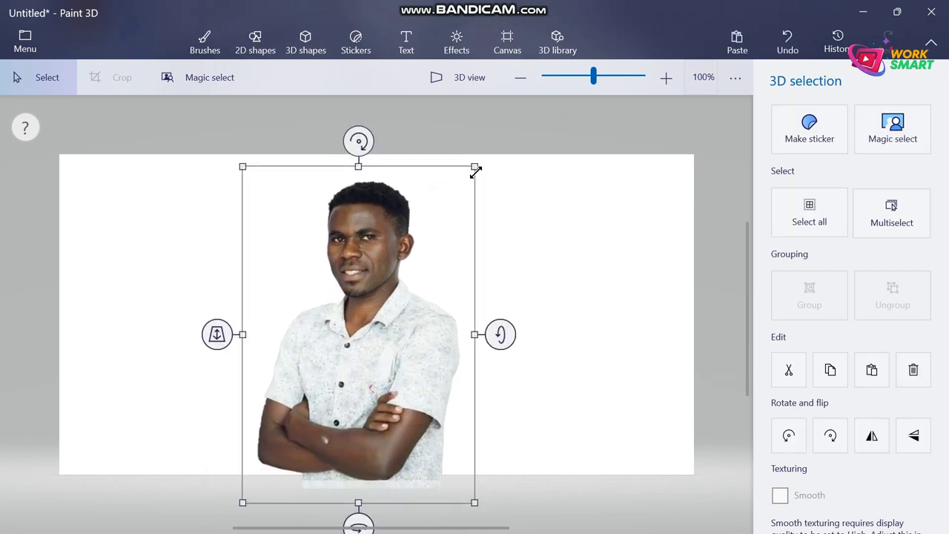
left_click_drag(475, 169, 466, 176)
left_click_drag(393, 285, 397, 270)
left_click(398, 275)
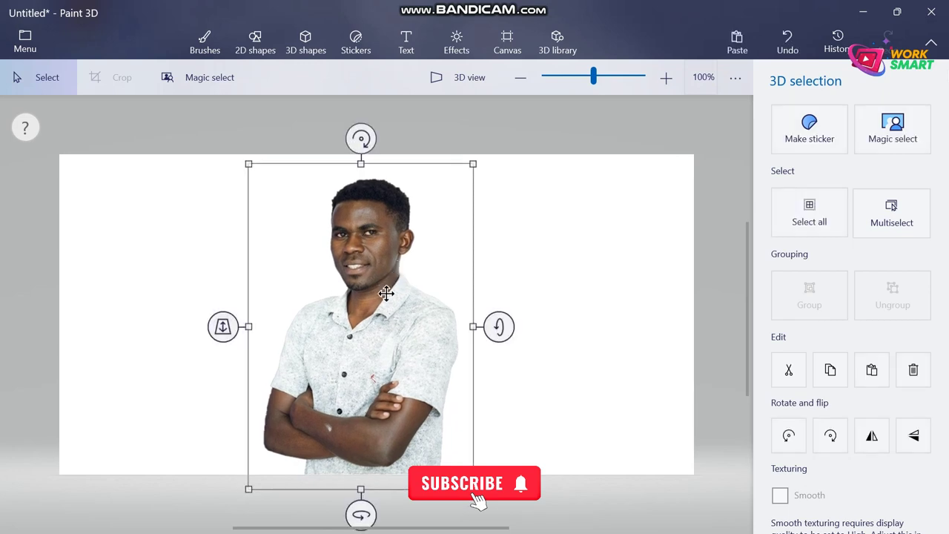
Narrow the white canvas around the man to about 496 px wide, keeping its 648 px height.
left_click(598, 356)
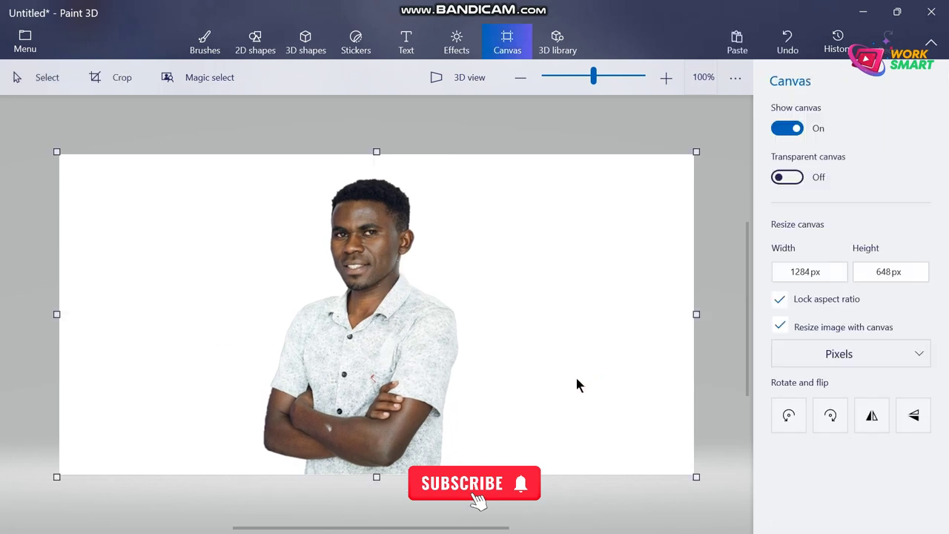
left_click_drag(701, 313, 505, 325)
left_click_drag(361, 338, 374, 339)
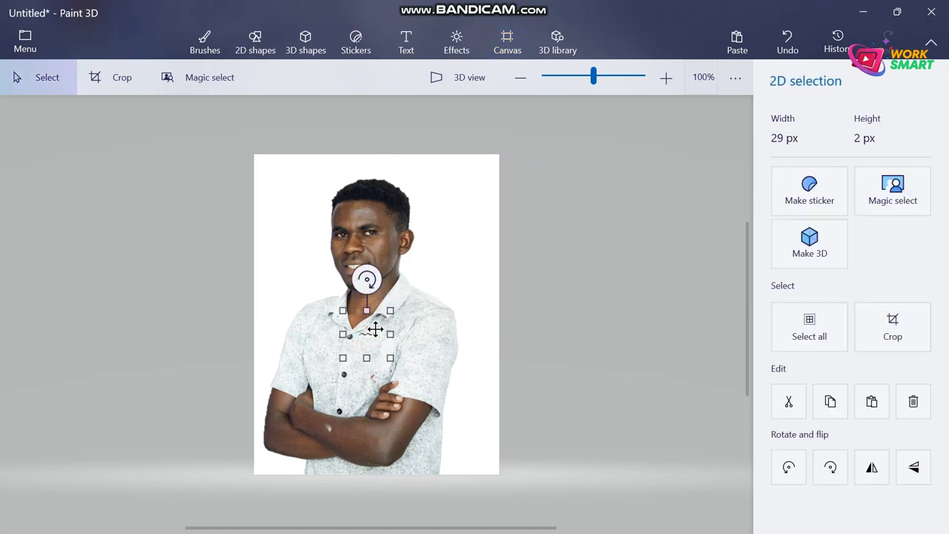
key("Escape")
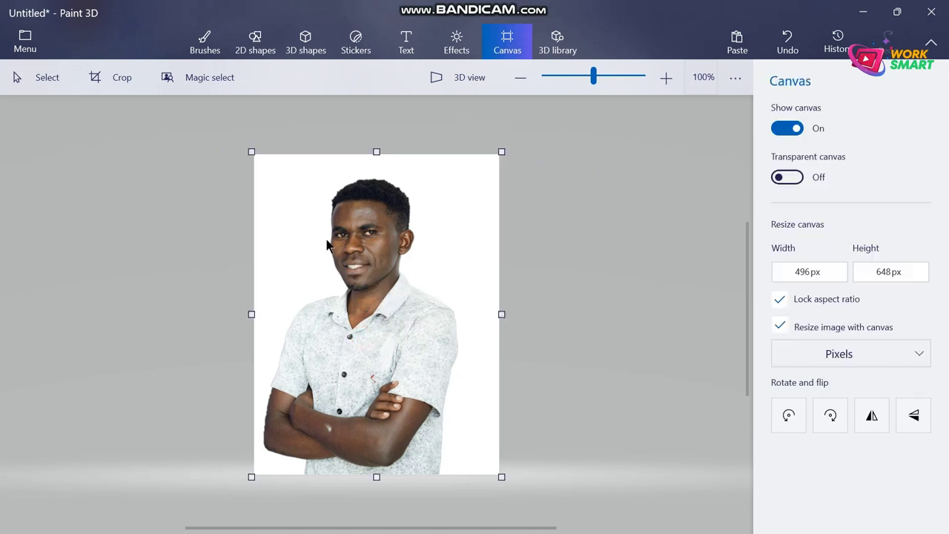
left_click(39, 77)
left_click_drag(384, 321, 409, 322)
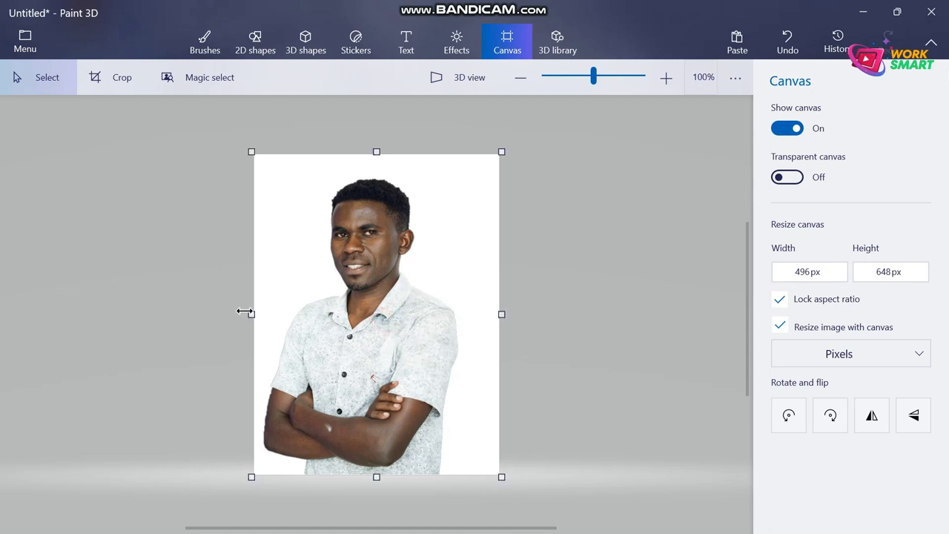
Widen the canvas slightly to about 516 px for more white margin beside the man.
left_click_drag(248, 313, 245, 317)
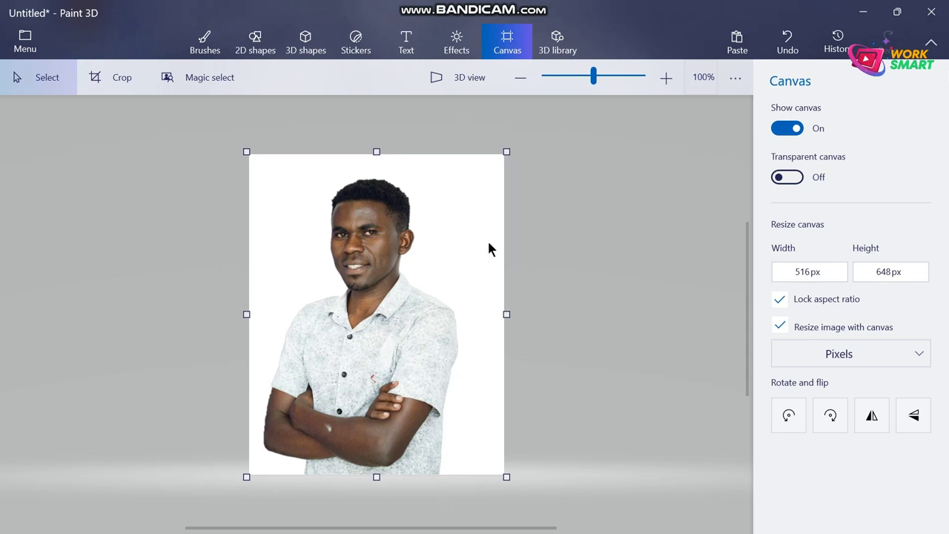
Set up saving a copy of the canvas as an image in PNG format.
left_click(26, 46)
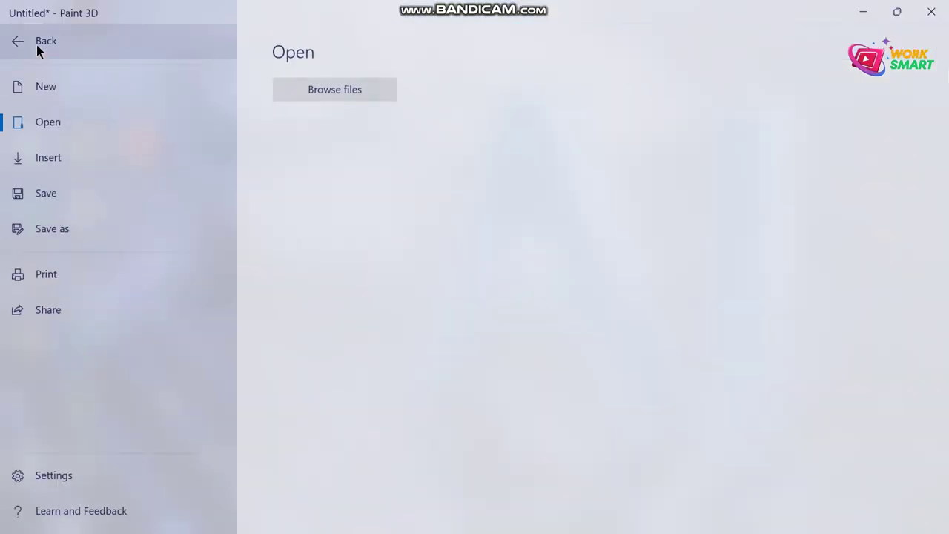
left_click(51, 232)
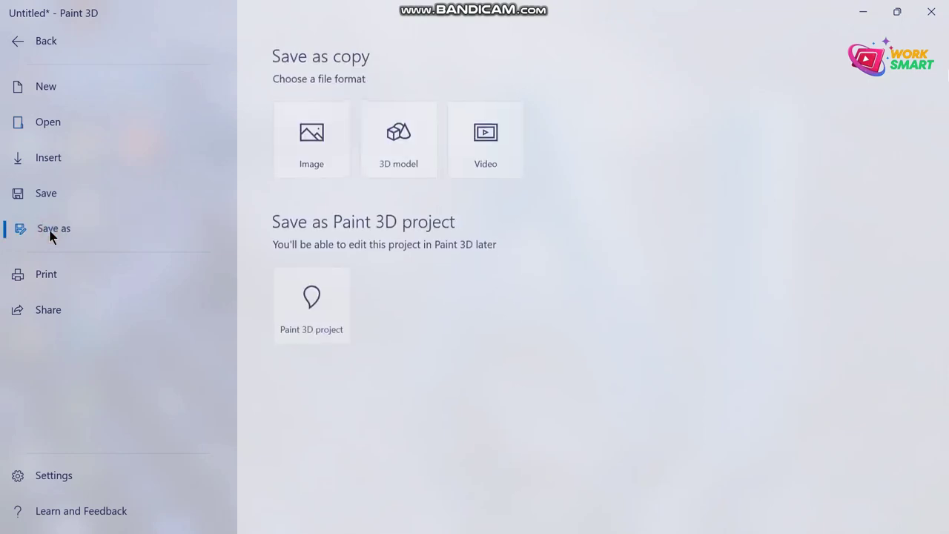
left_click(297, 145)
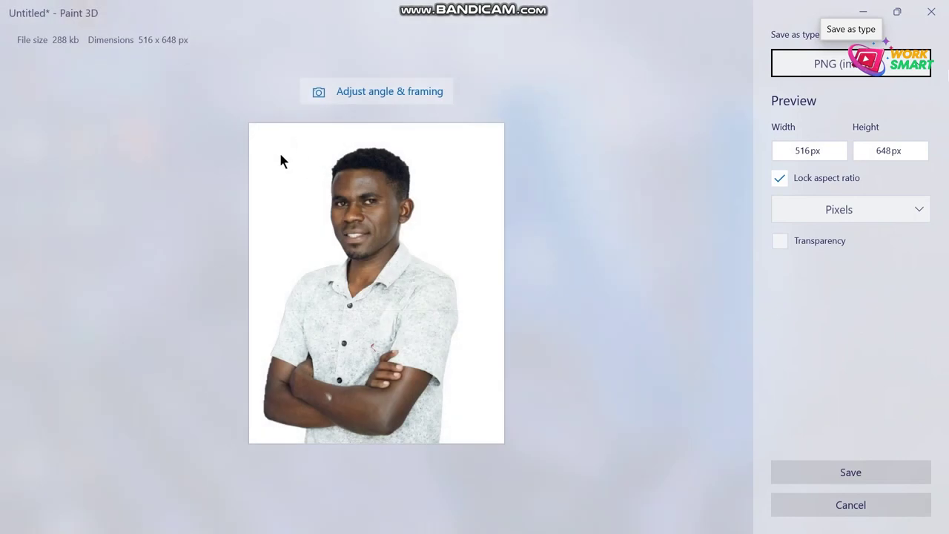
left_click(886, 65)
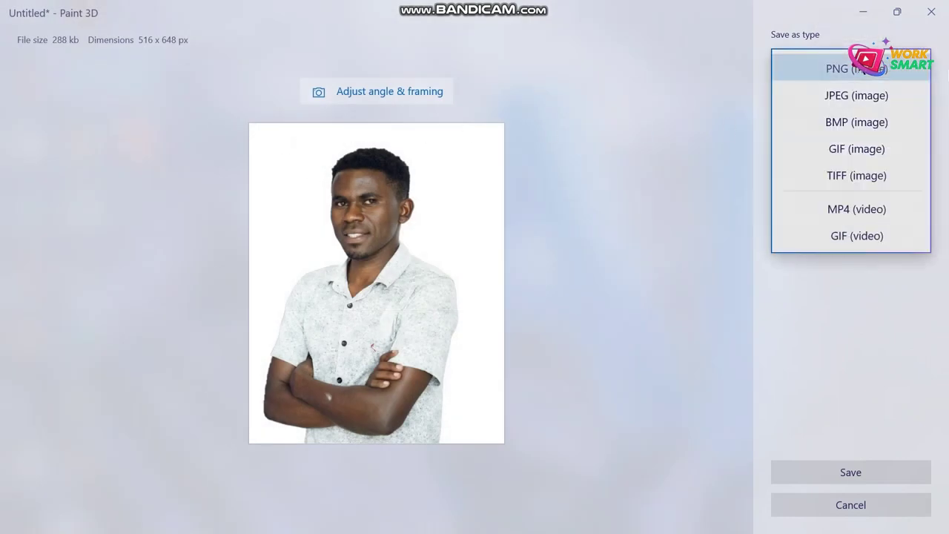
left_click(862, 68)
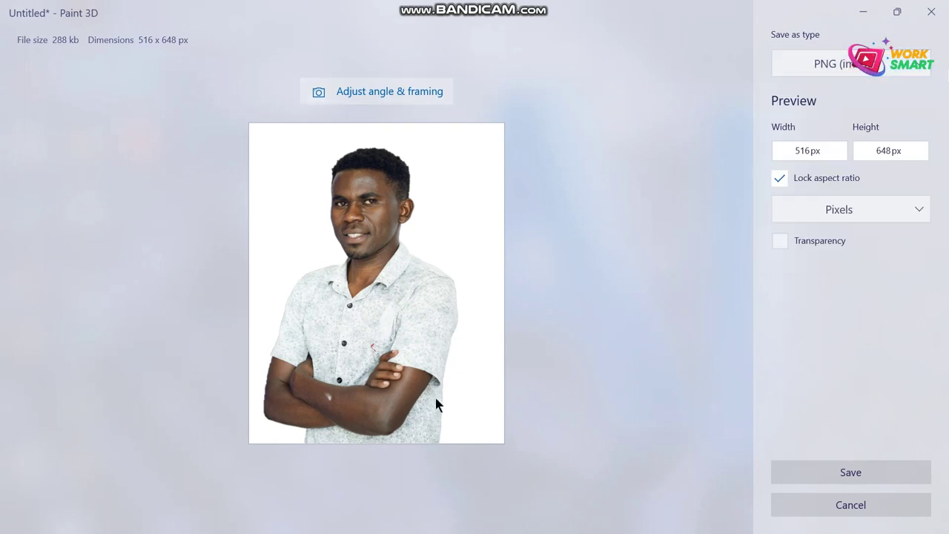
Save the PNG image to the Desktop under the file name Photo.
left_click(851, 478)
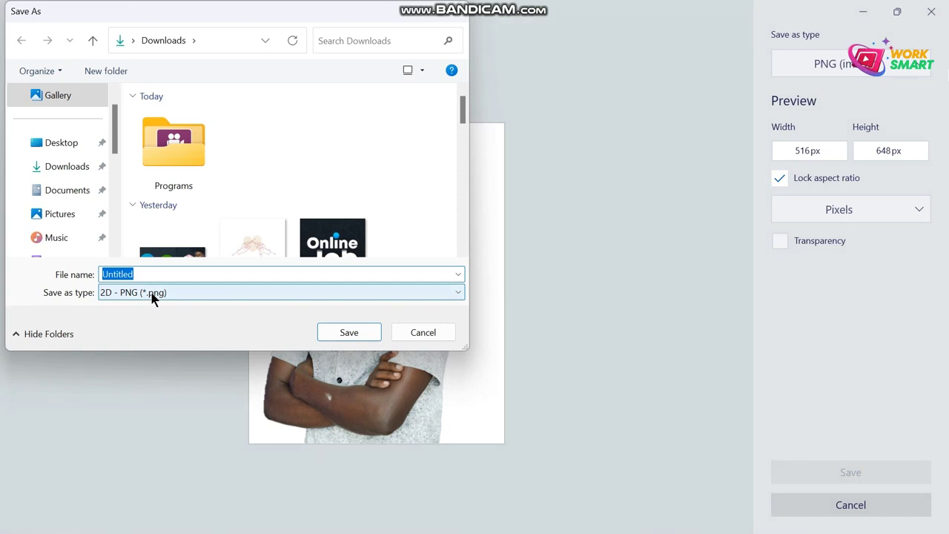
left_click(153, 294)
left_click(155, 295)
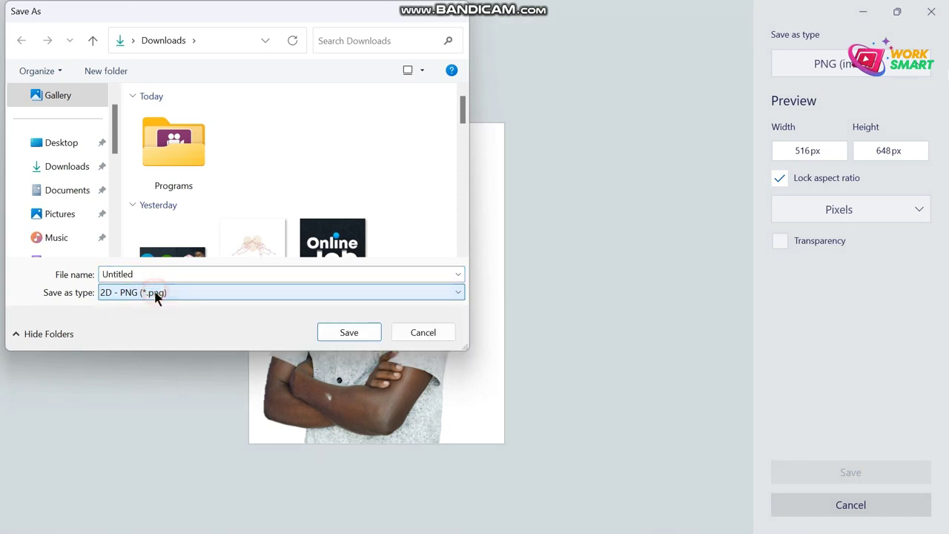
double_click(175, 269)
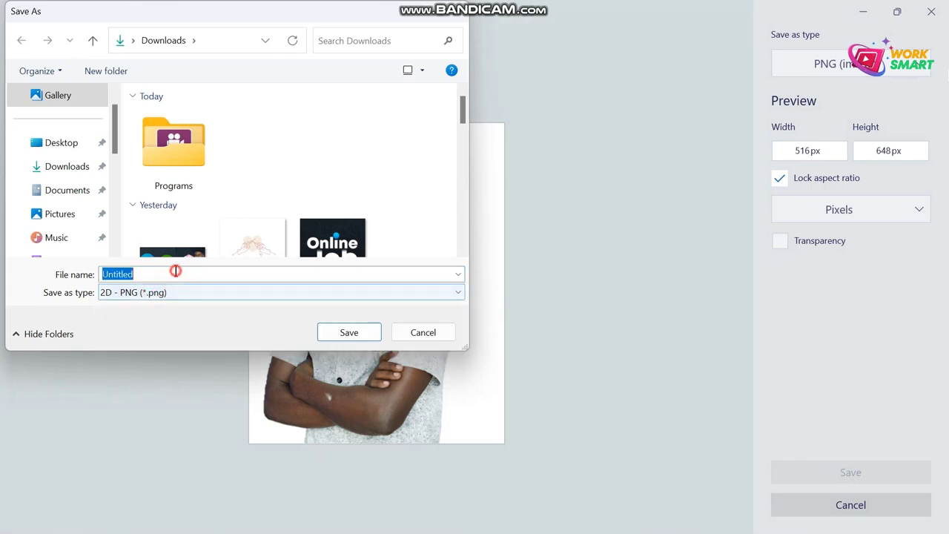
left_click(71, 144)
left_click(152, 275)
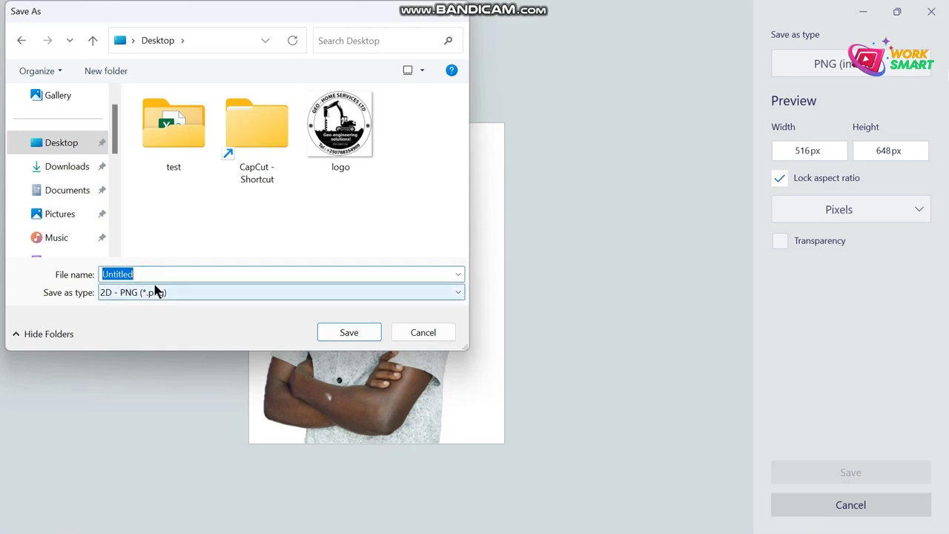
type("Photo")
key("Return")
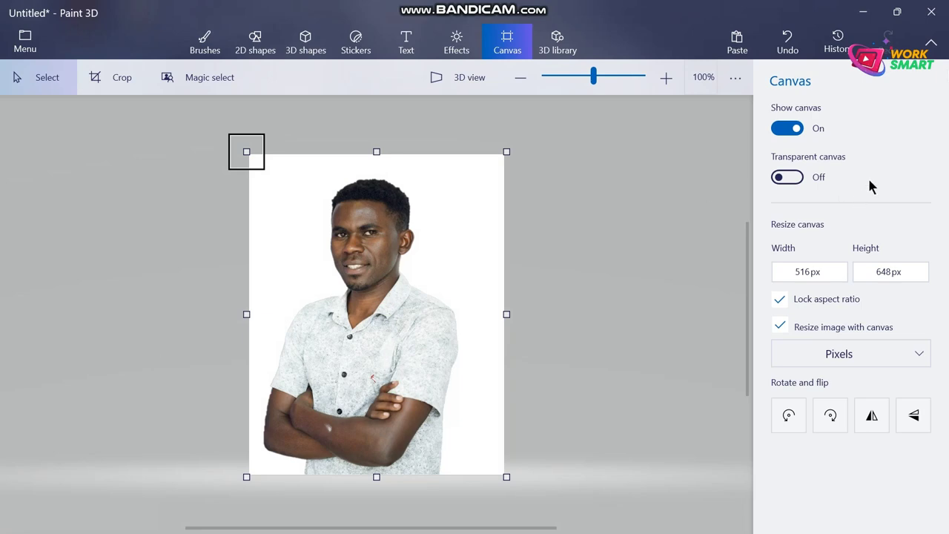
Minimize Paint 3D, switch to Microsoft Edge and open remove.bg in a new tab.
left_click(863, 12)
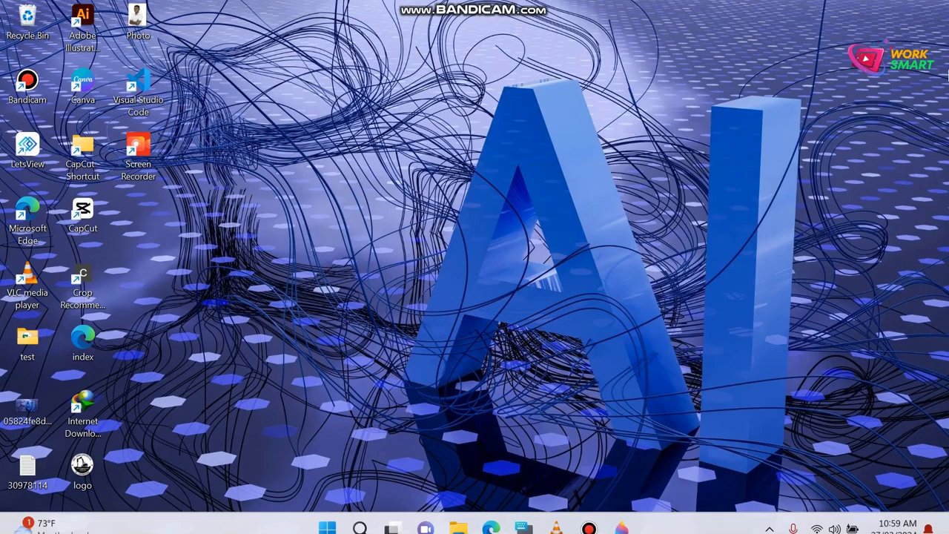
left_click(492, 518)
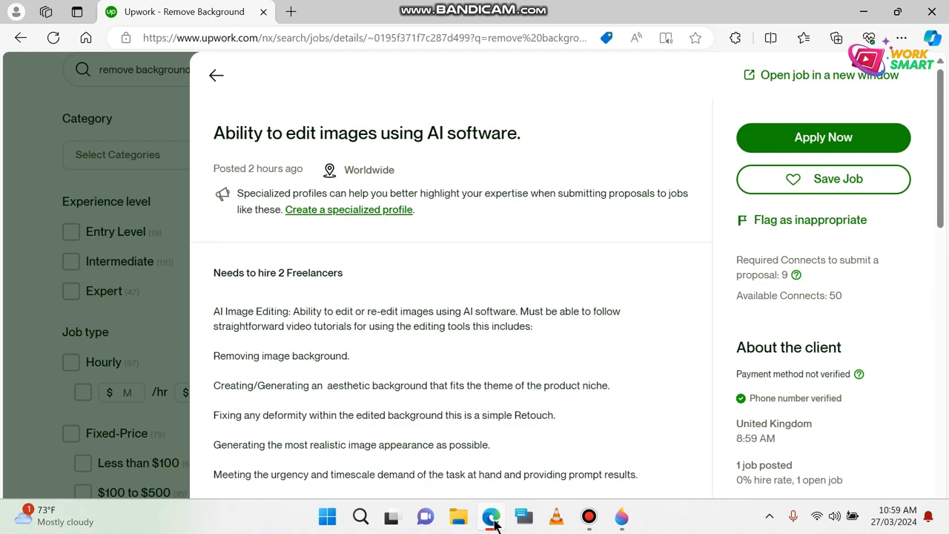
left_click(291, 12)
type("rem")
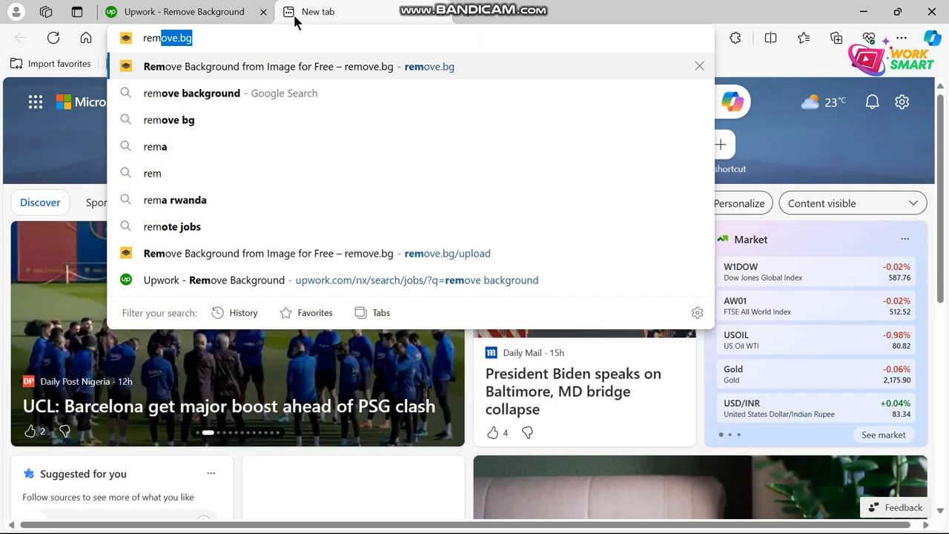
type("ove.bg")
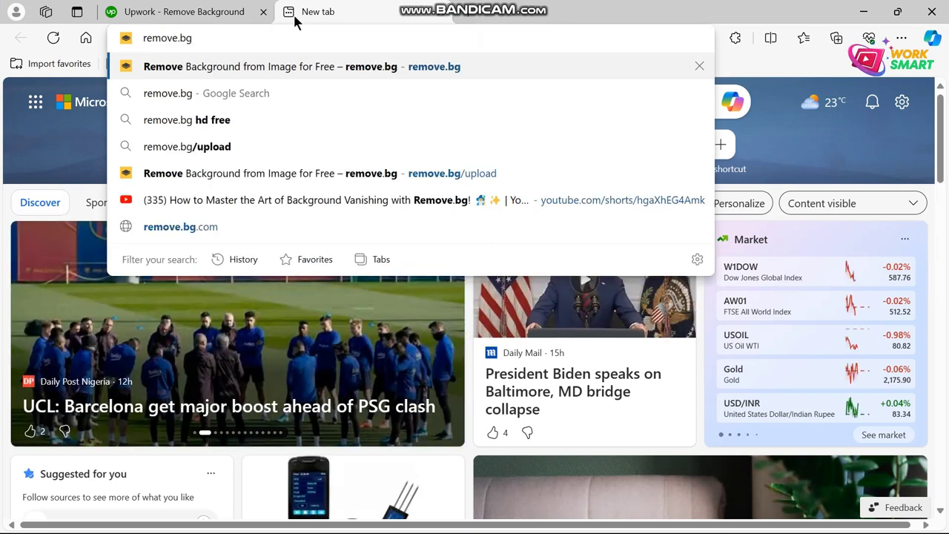
key("Return")
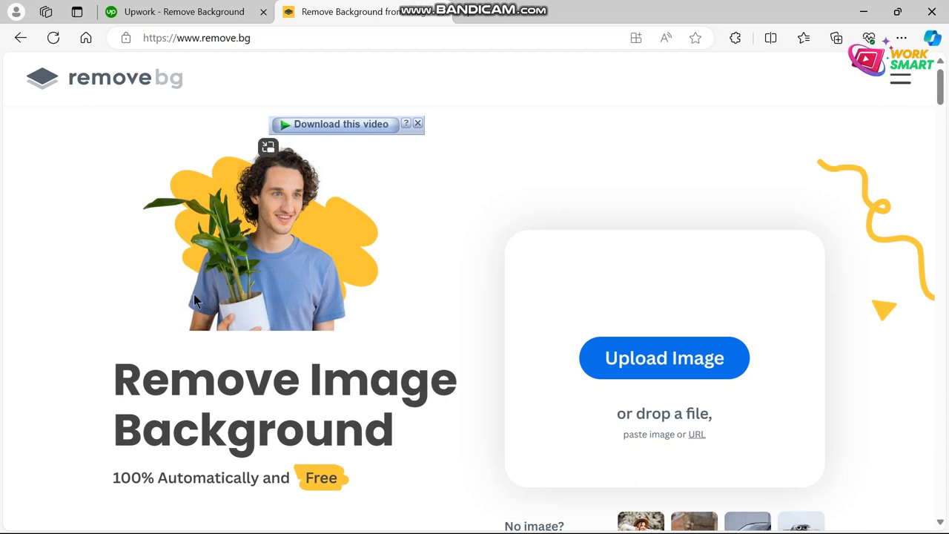
Upload the image "photo" from the My docs folder on drive D: and download the standard-resolution cutout.
left_click(673, 367)
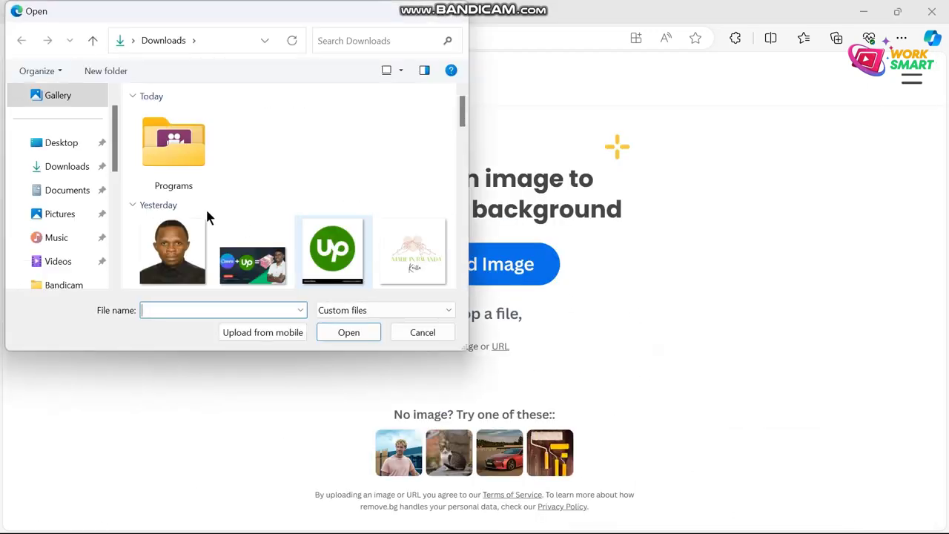
scroll(79, 254, "down", 5)
left_click(68, 188)
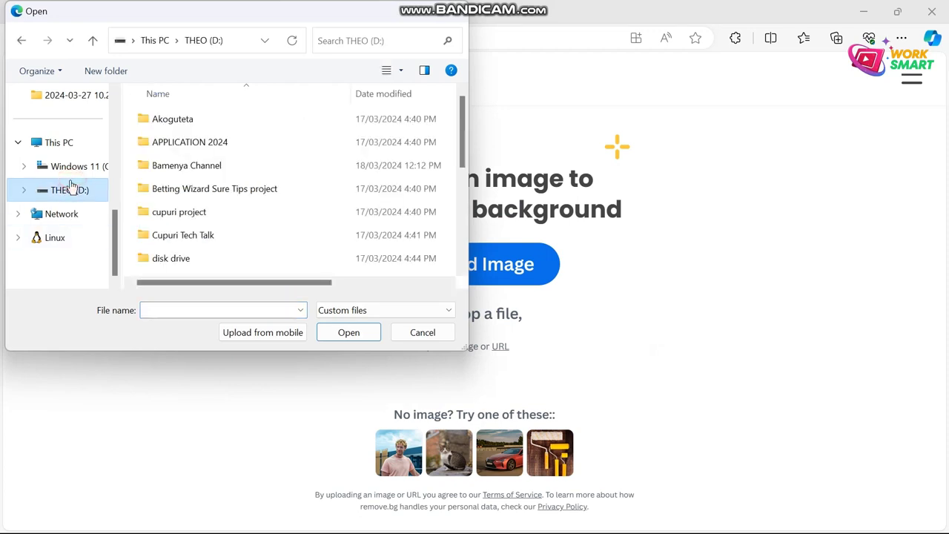
scroll(153, 188, "down", 2)
double_click(188, 242)
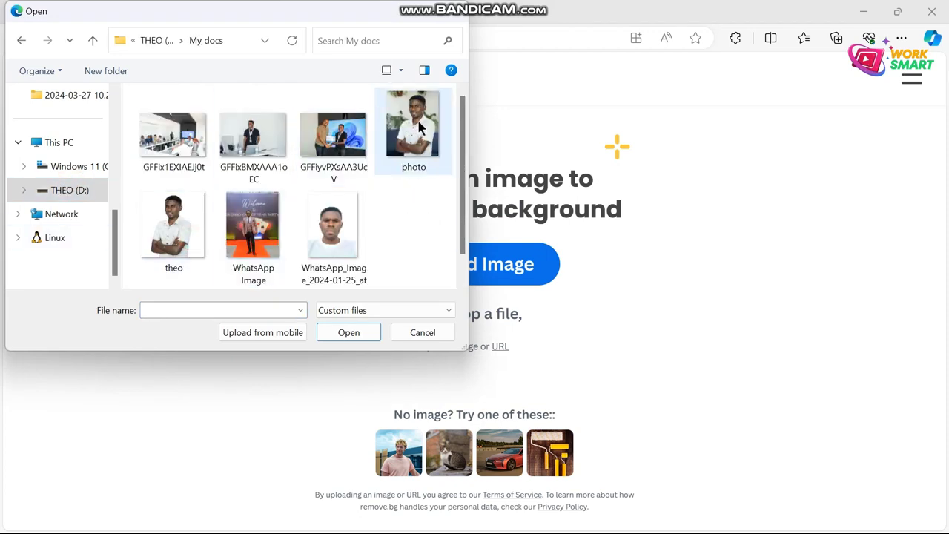
double_click(418, 127)
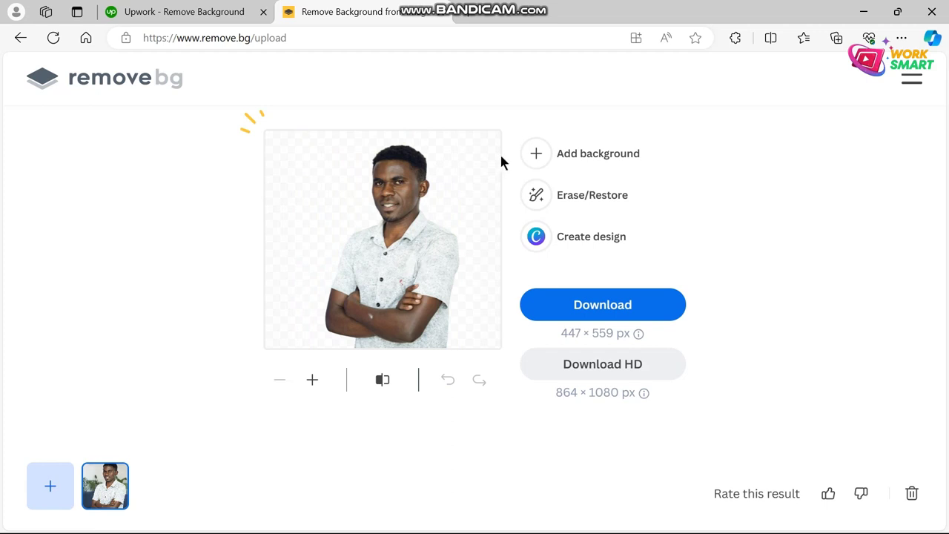
left_click(636, 310)
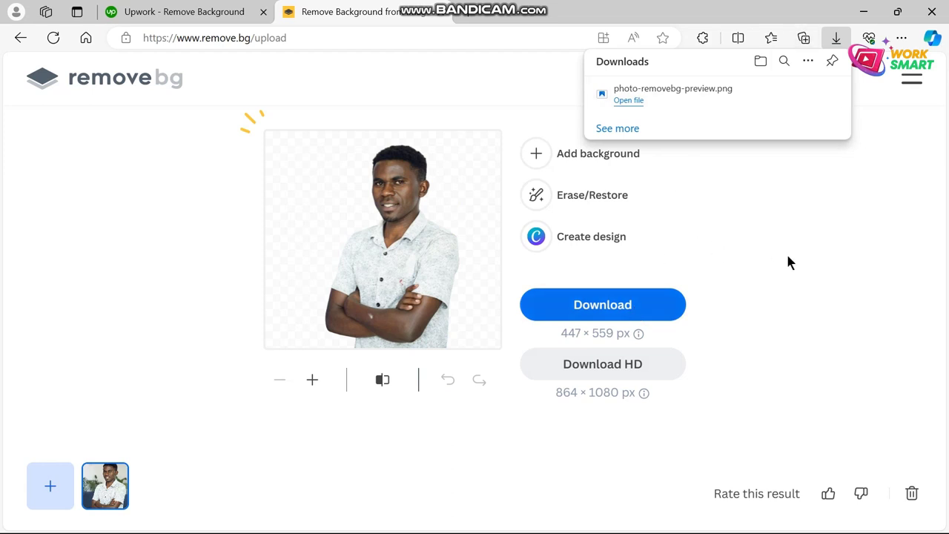
left_click(890, 262)
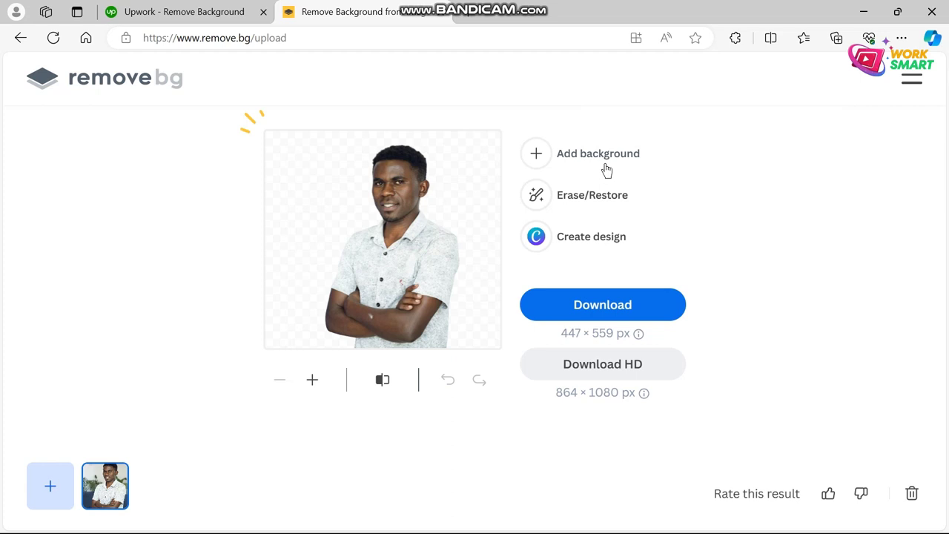
Add a solid teal background colour behind the man's cutout.
left_click(571, 160)
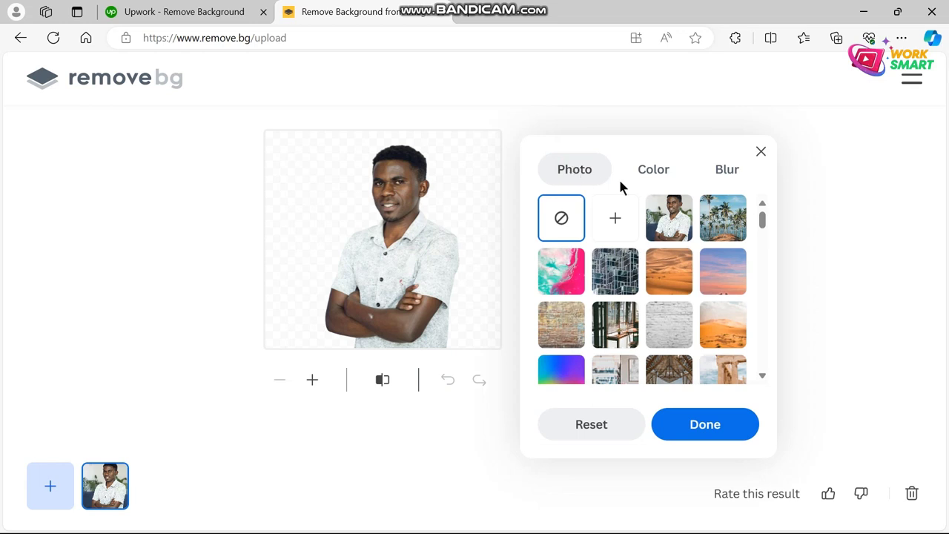
left_click(643, 174)
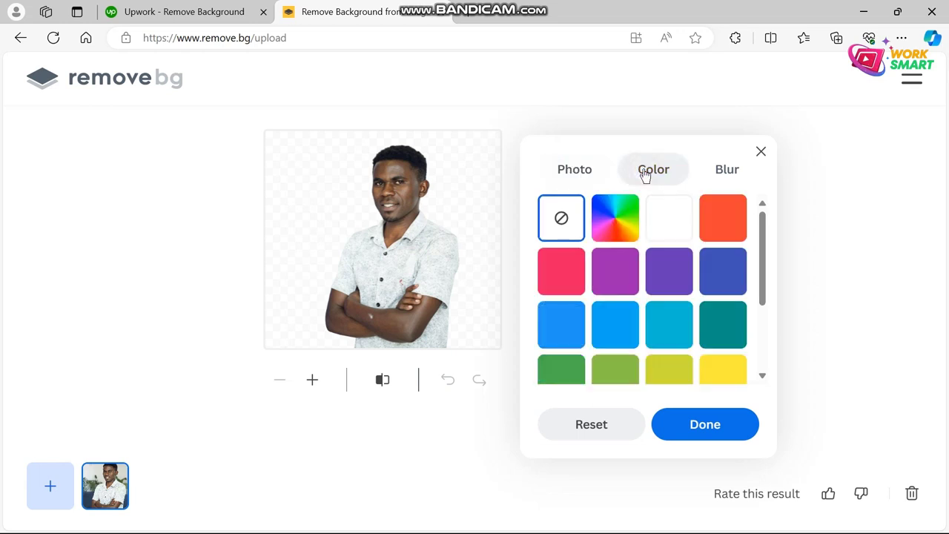
left_click(722, 335)
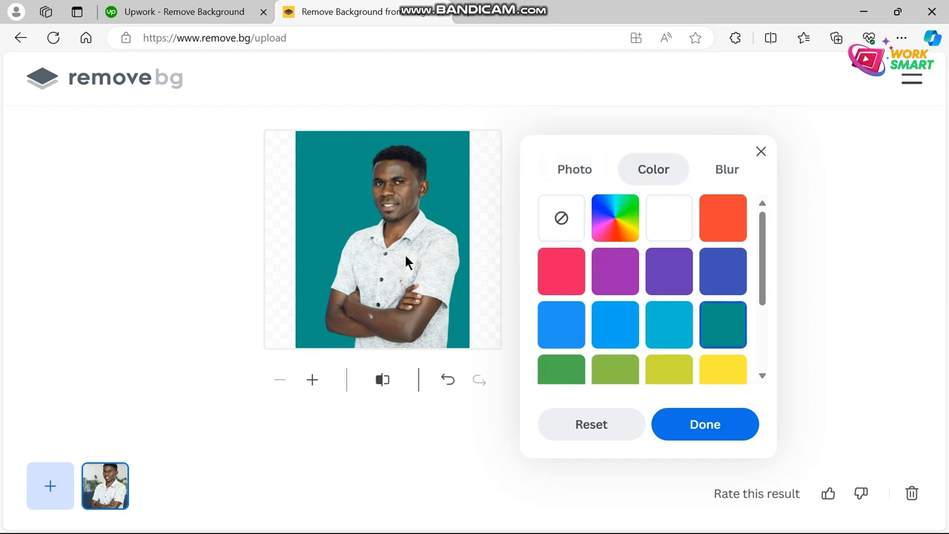
Replace the solid background colour with the beige brick wall photo.
left_click(578, 174)
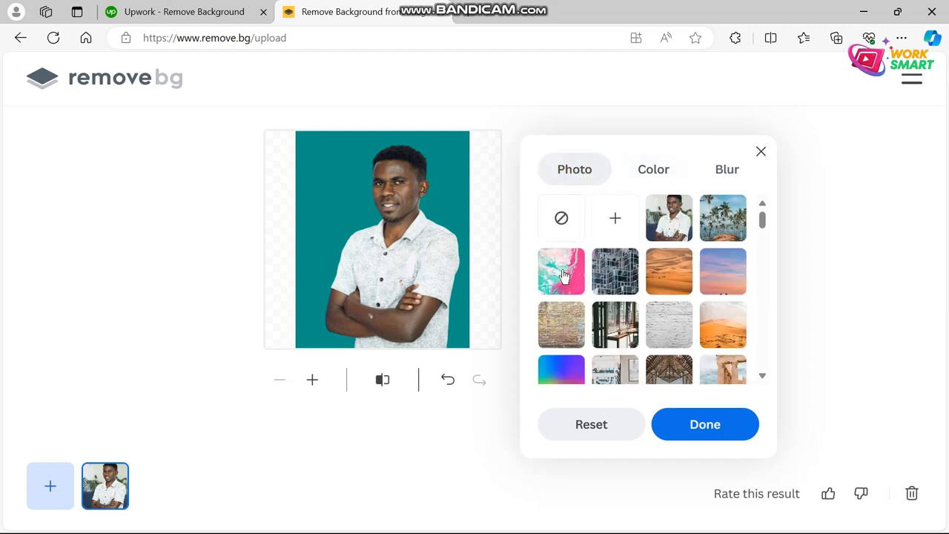
scroll(561, 297, "down", 1)
left_click(560, 300)
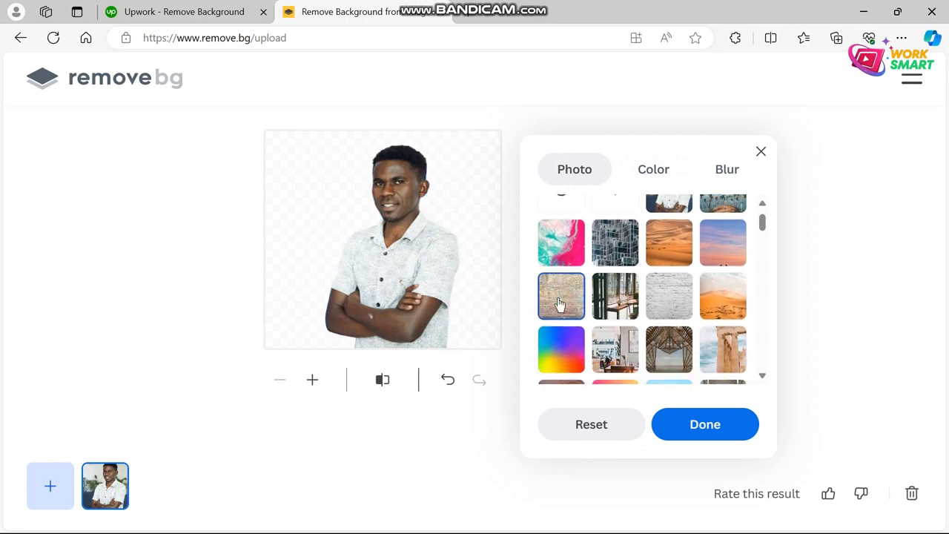